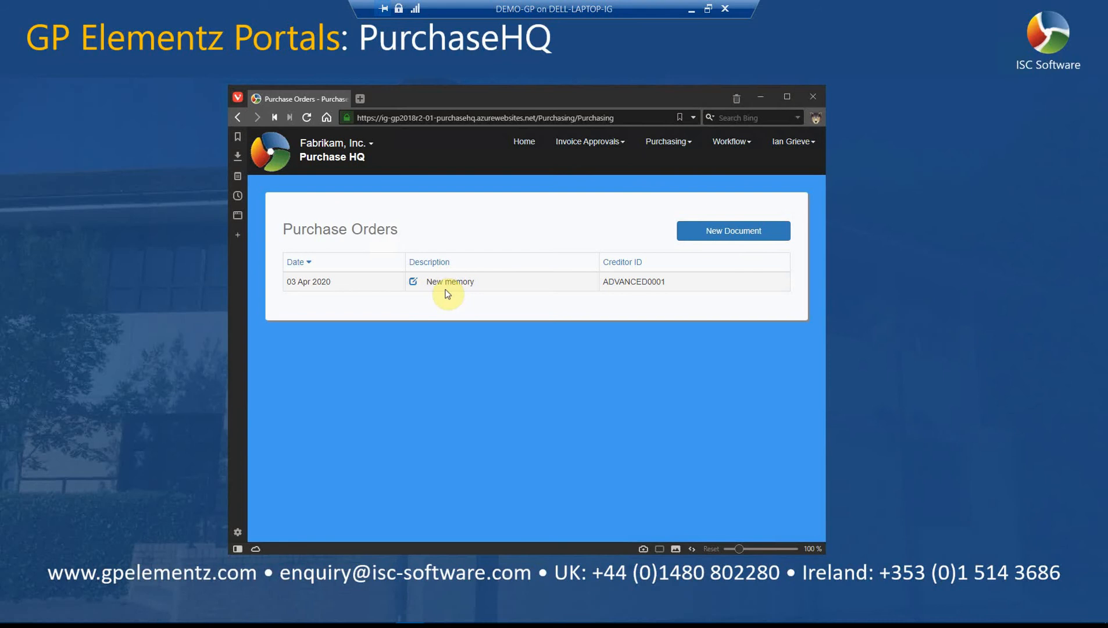
Create a purchase order for creditor ADVANCED0001 - Advanced Office Systems with the description "New server"
click(722, 230)
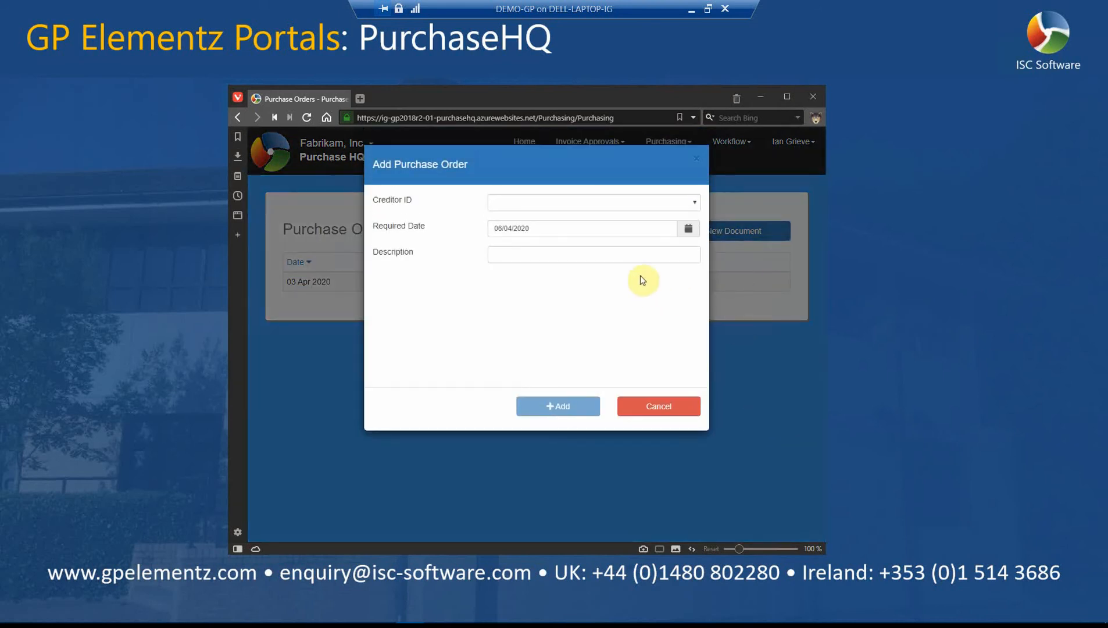
click(540, 205)
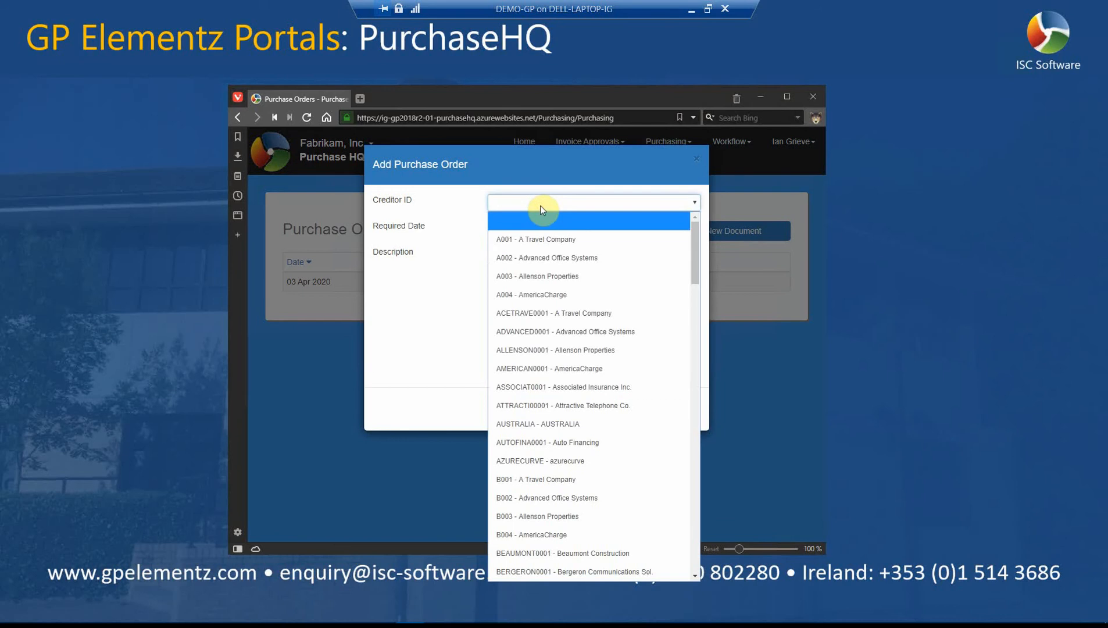
click(603, 333)
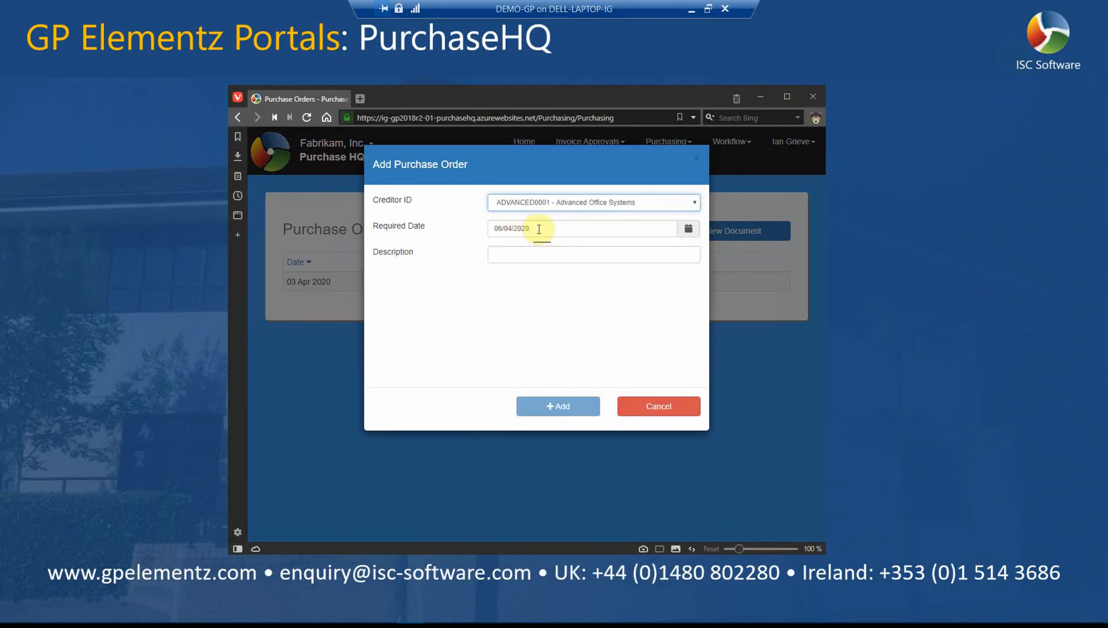
click(521, 253)
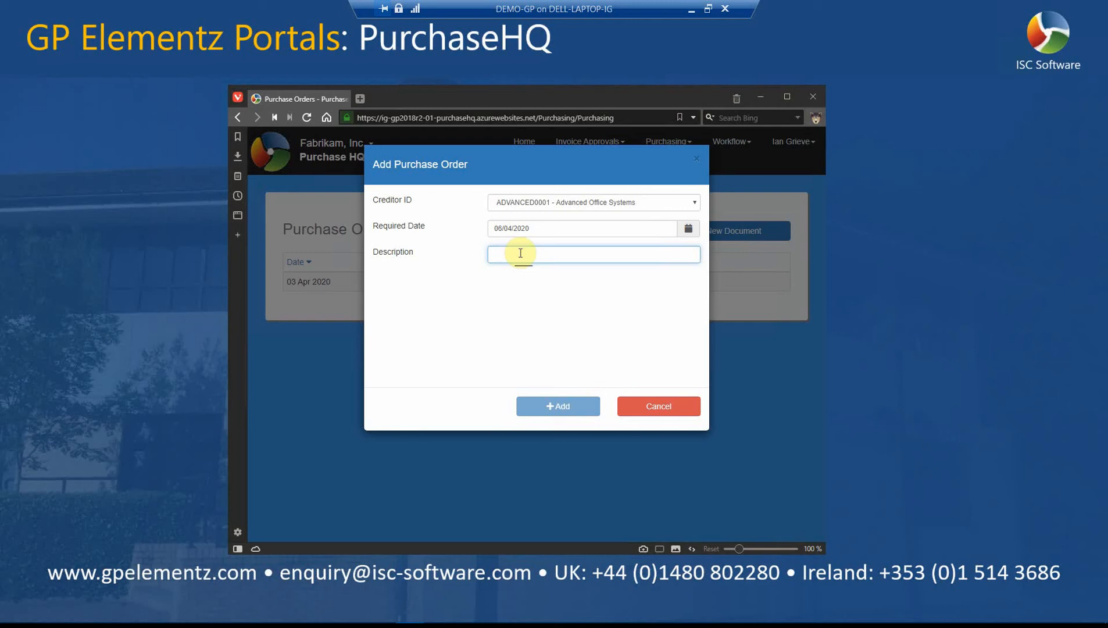
text(New server)
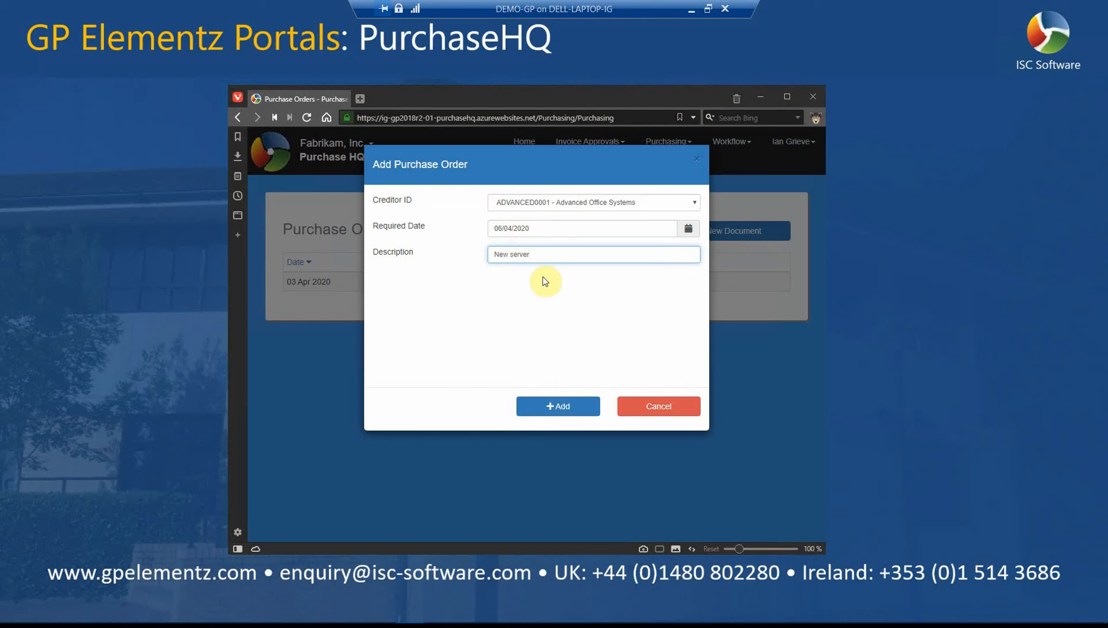
click(563, 413)
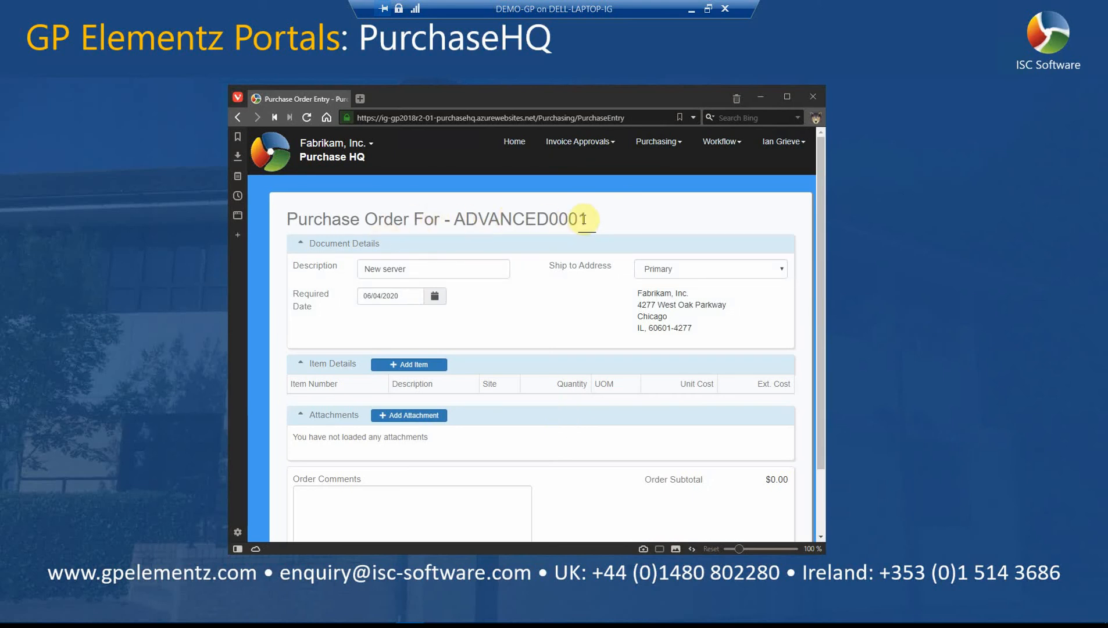
Set the purchase order's required date to 21/04/2020 and its ship-to address to INTERNATIONAL-A
click(381, 298)
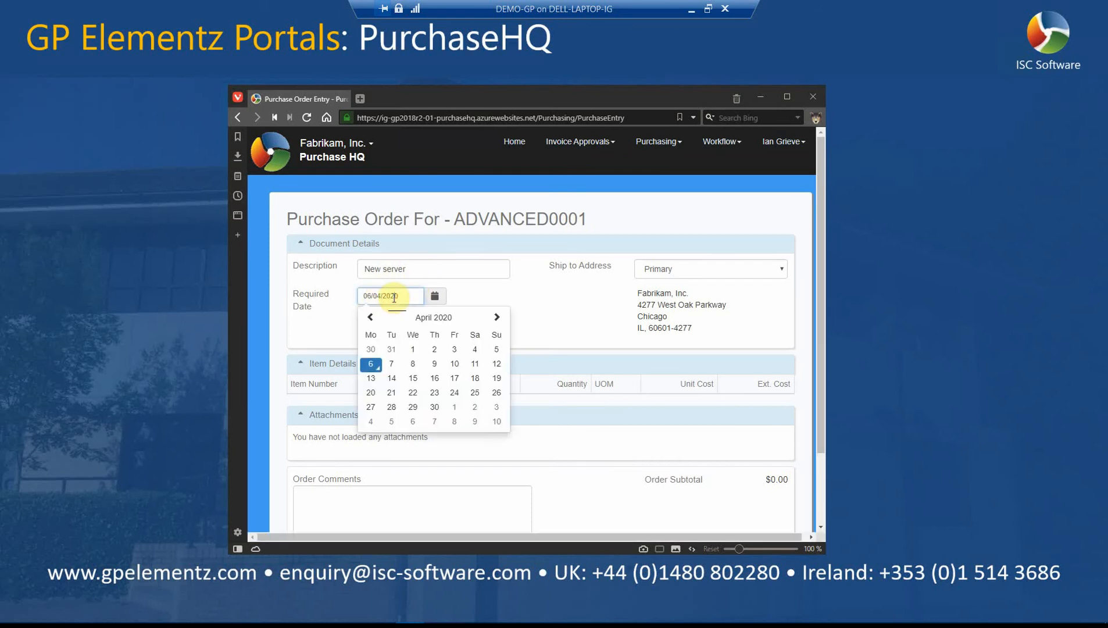
click(391, 394)
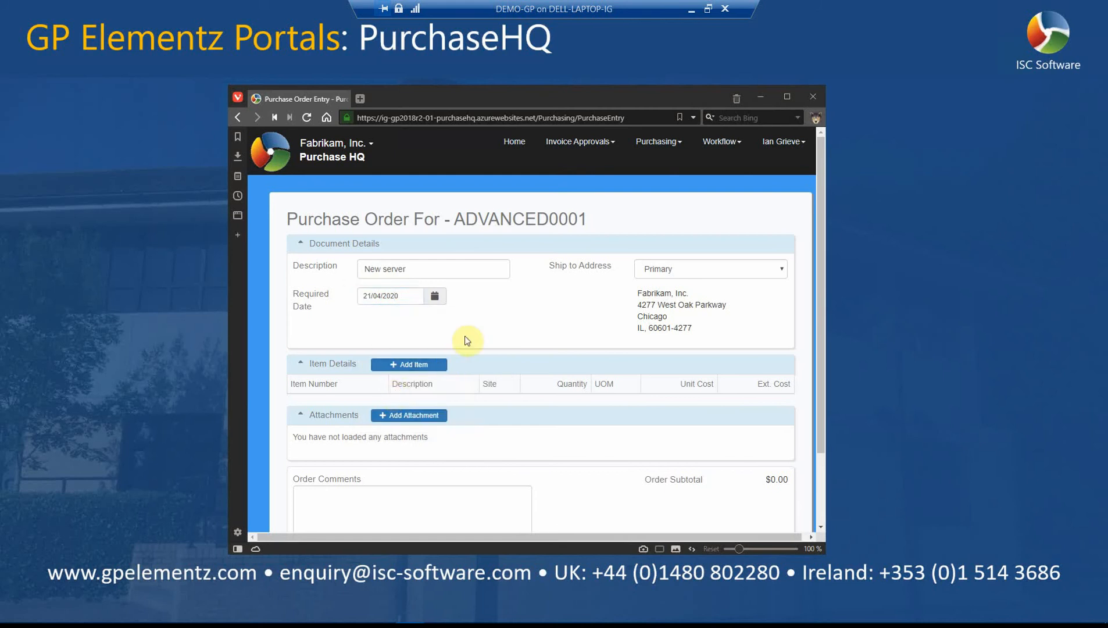
click(649, 274)
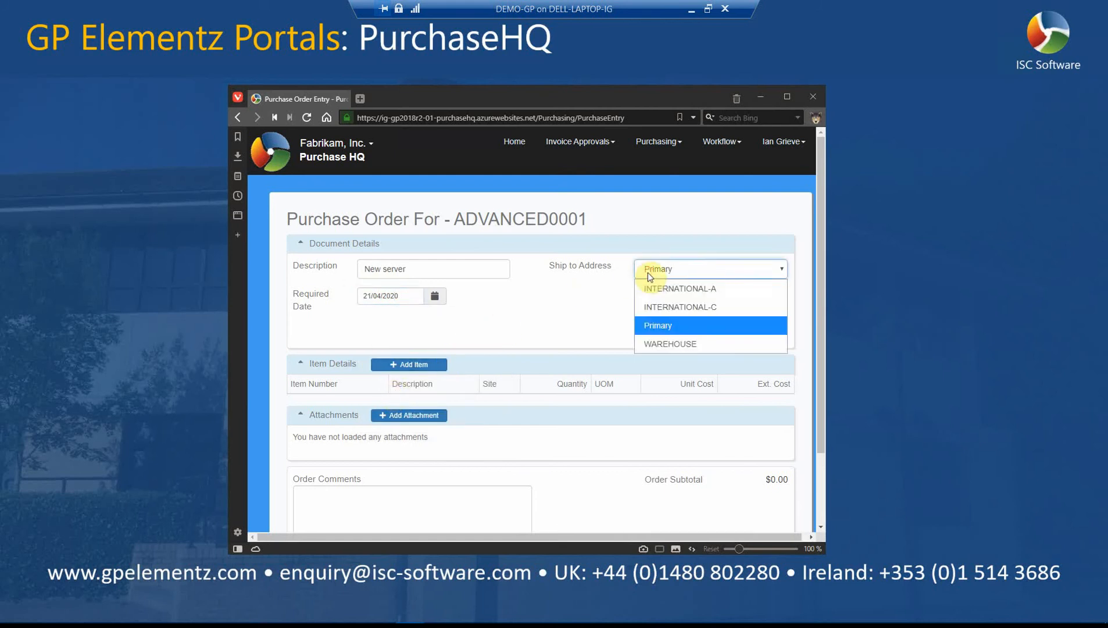
click(712, 291)
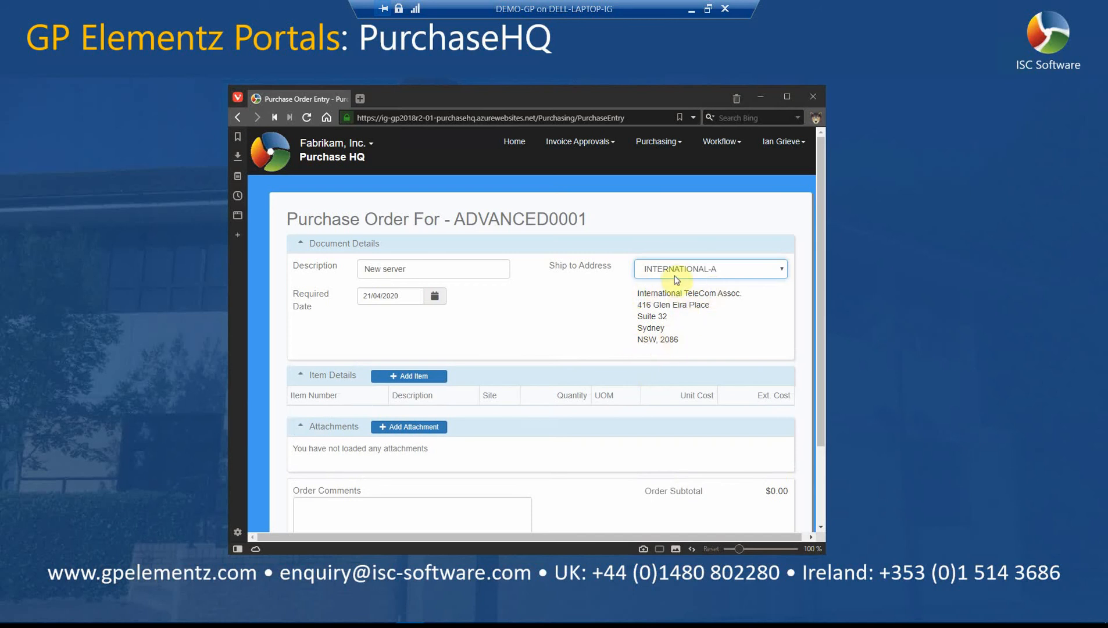
Look up items matching "serv" for a new order line and choose 2-A3284A, Dual Core Server
click(454, 377)
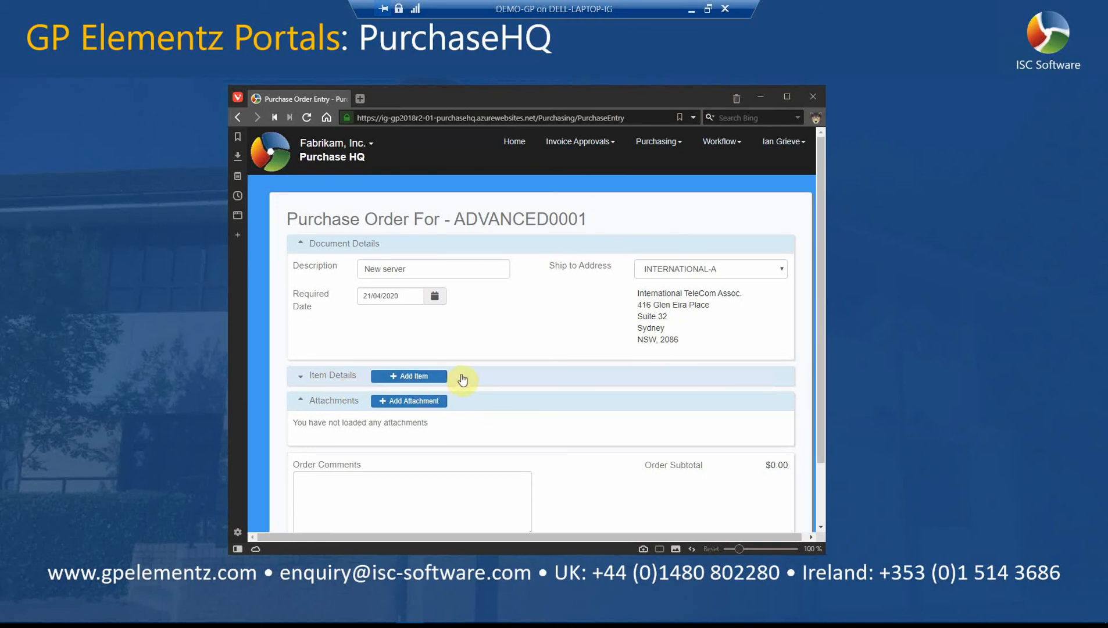
click(405, 375)
click(424, 219)
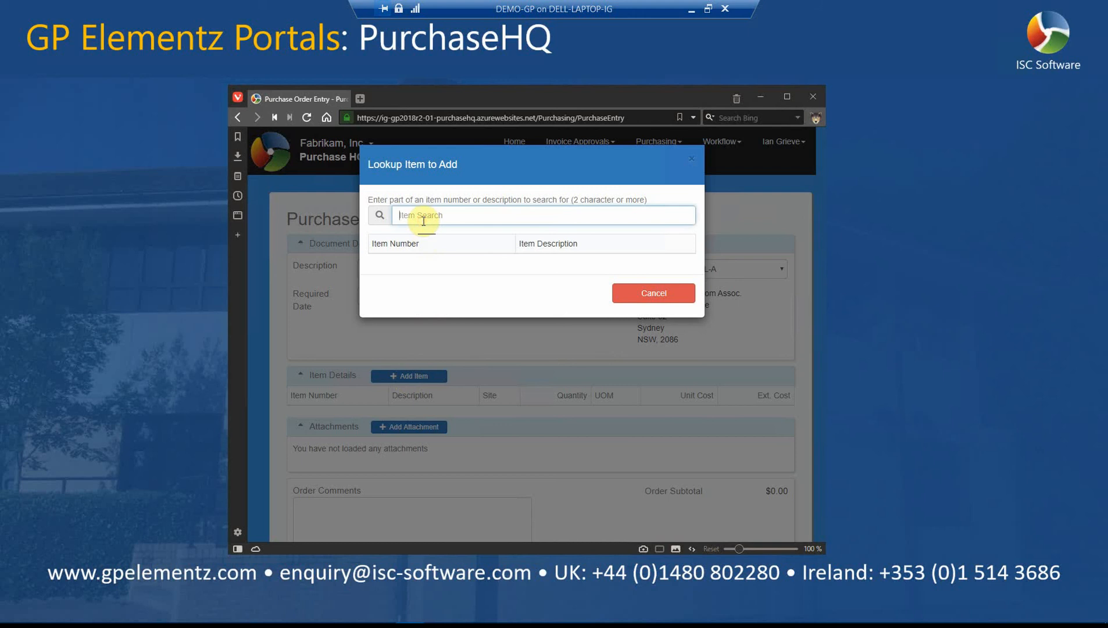
text(serv)
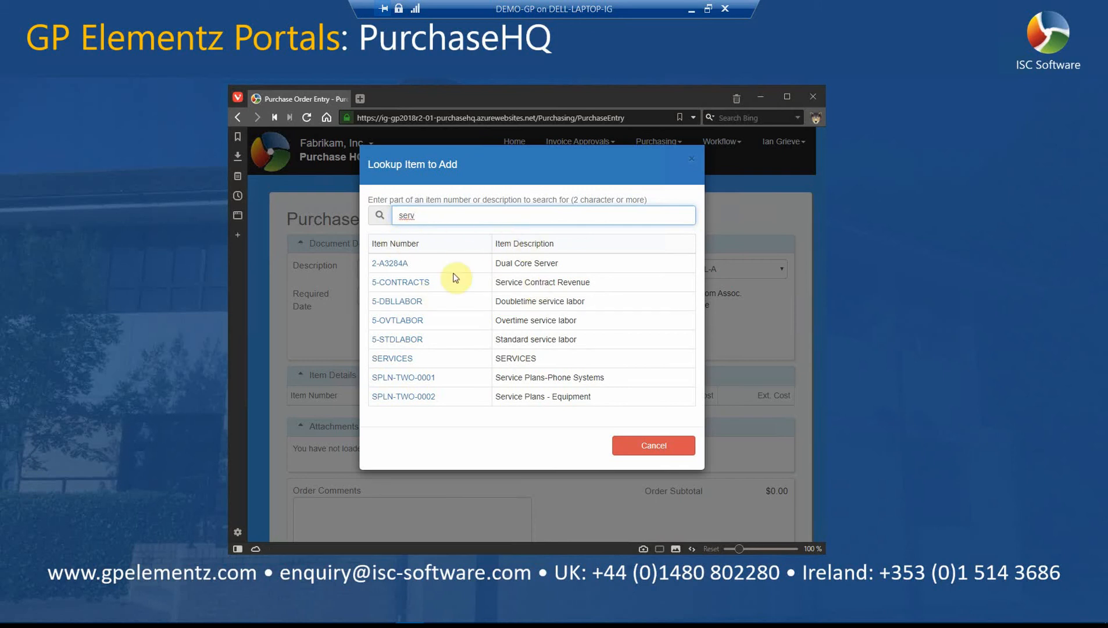
click(389, 267)
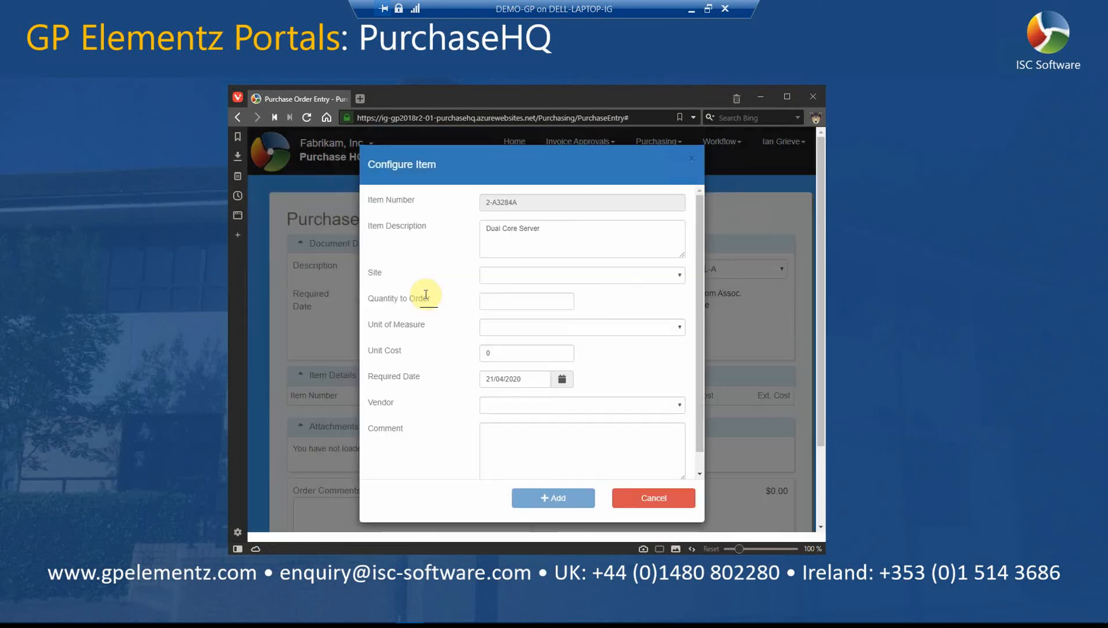
Set the server item's site to NORTH - North store and its quantity to order to 2
click(504, 279)
key(n)
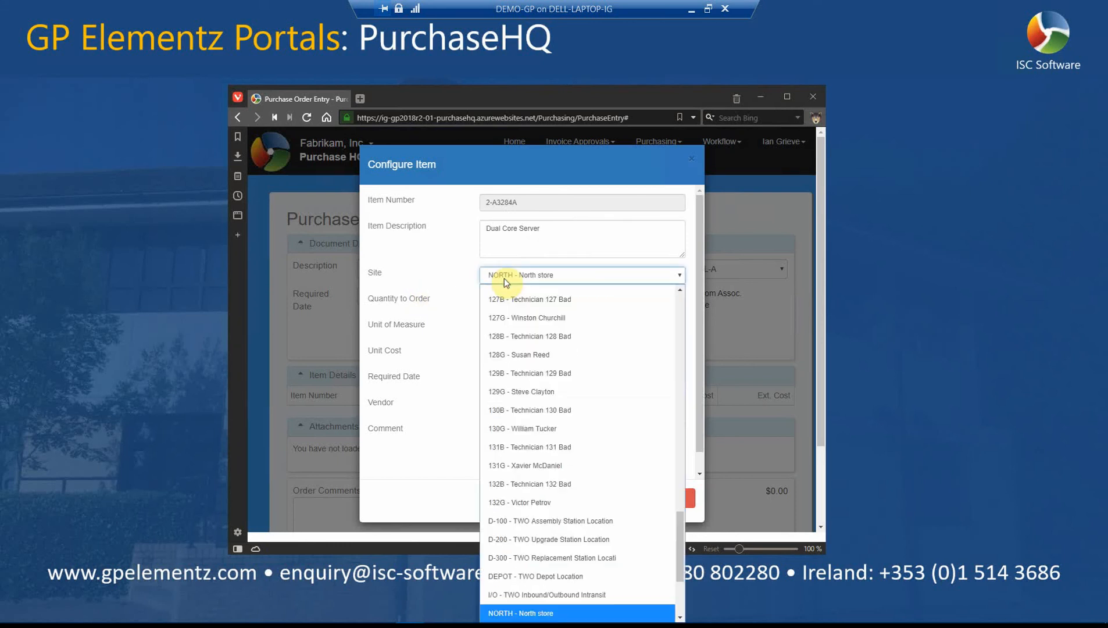
key(Return)
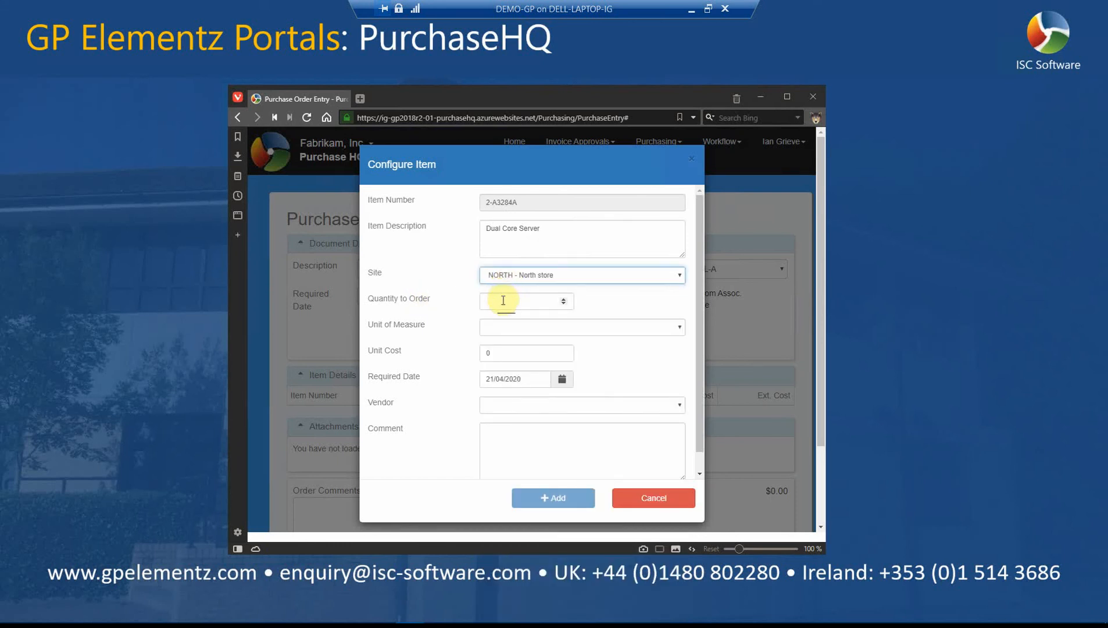
click(564, 300)
text(1)
click(565, 299)
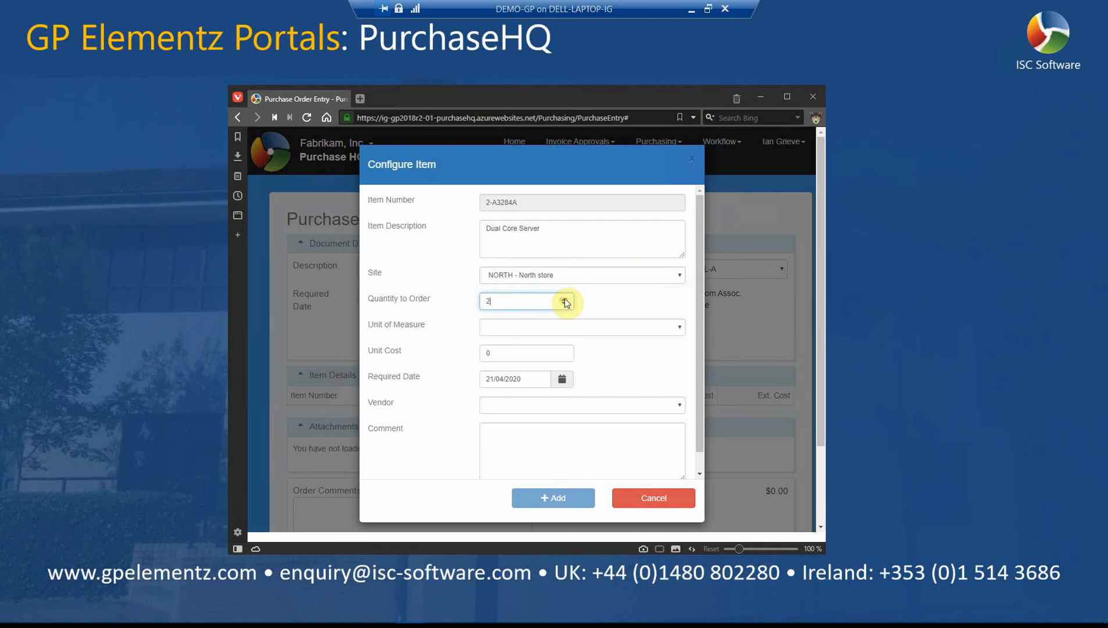
Set the item's unit of measure to Each and unit cost to 640, and add it to the order
click(569, 328)
click(545, 363)
click(496, 352)
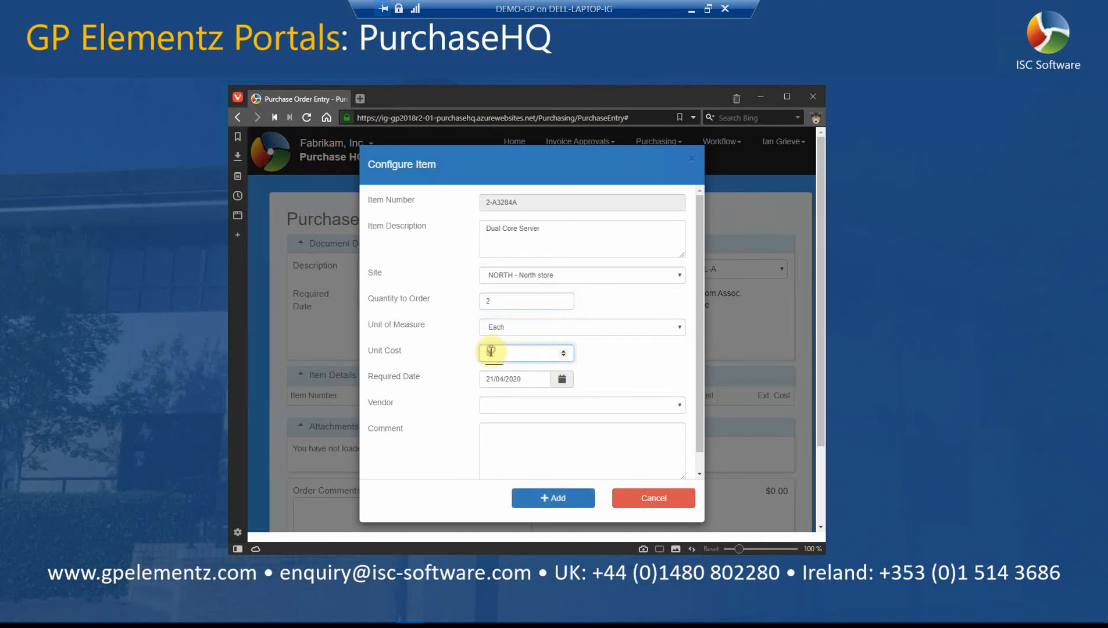
text(640)
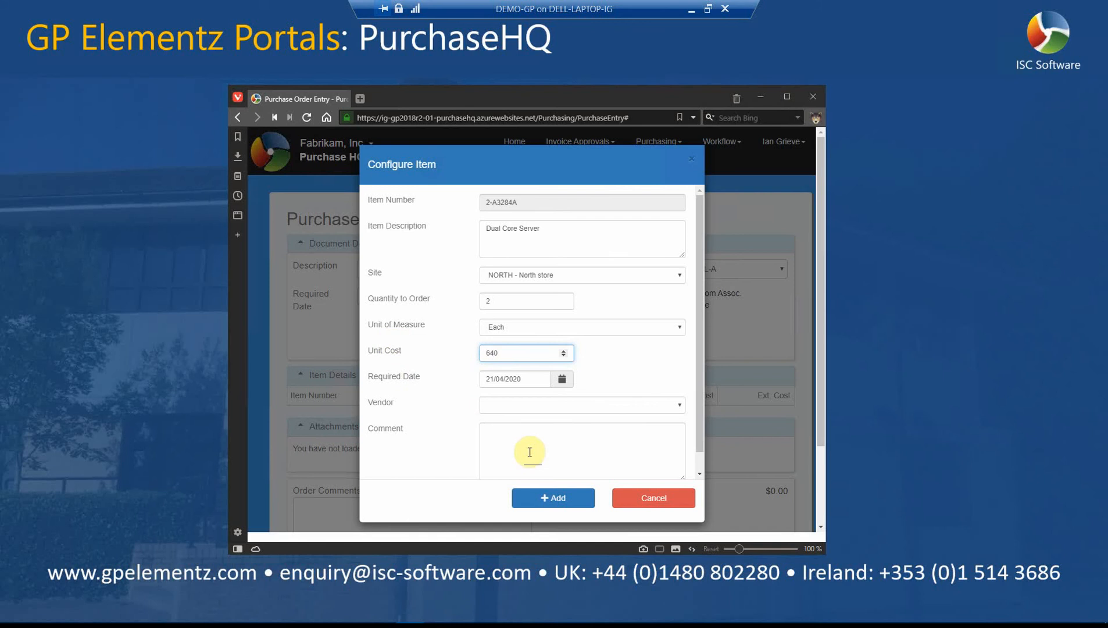
click(530, 451)
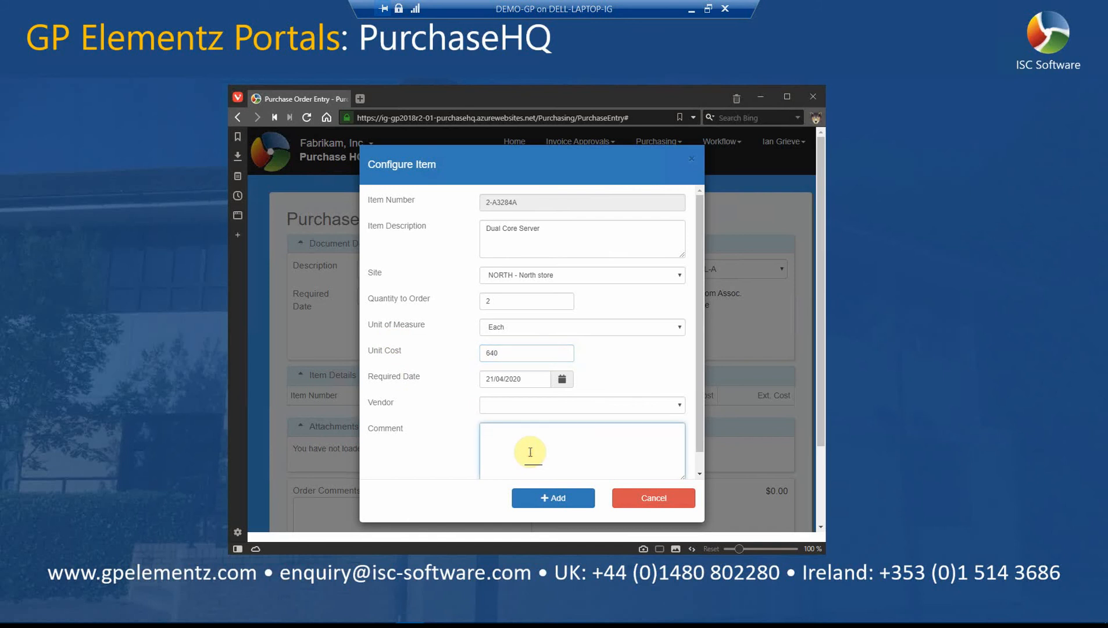
click(539, 503)
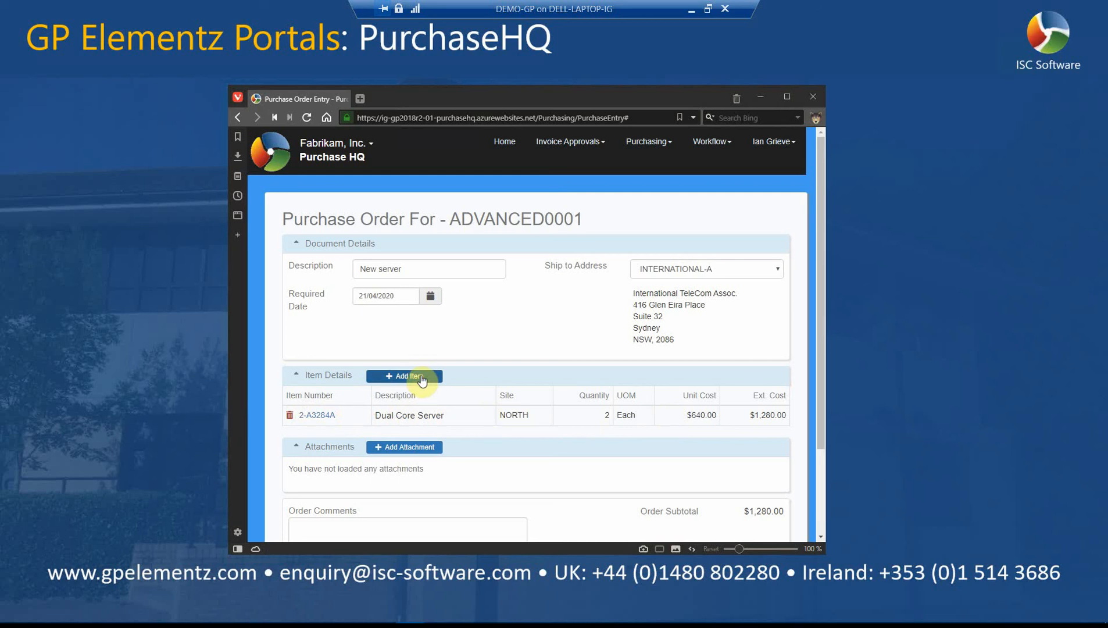
Submit the purchase order to Dynamics GP with the approver comment "Please approve servers for GP upgrade." and return to the order list
scroll(423, 382, down, 1)
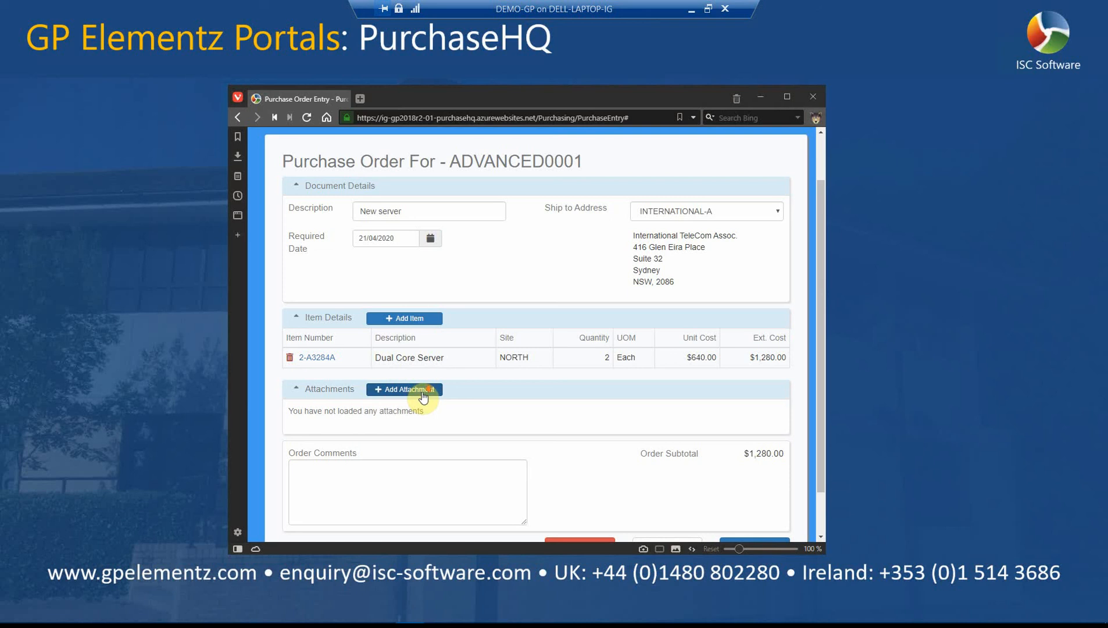
scroll(423, 395, down, 1)
click(395, 433)
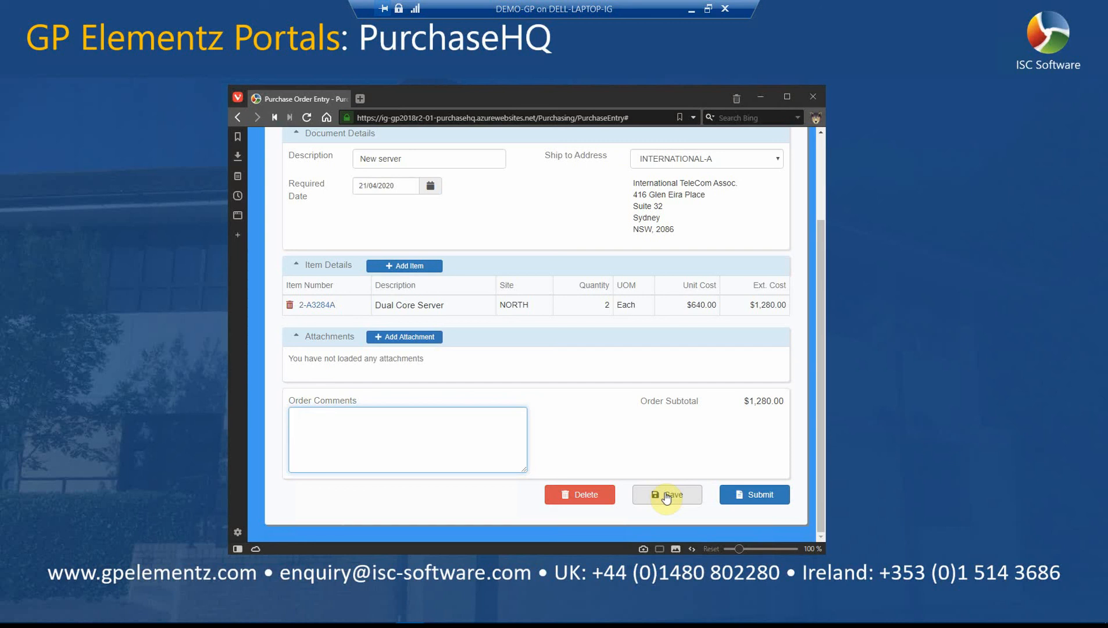
click(761, 496)
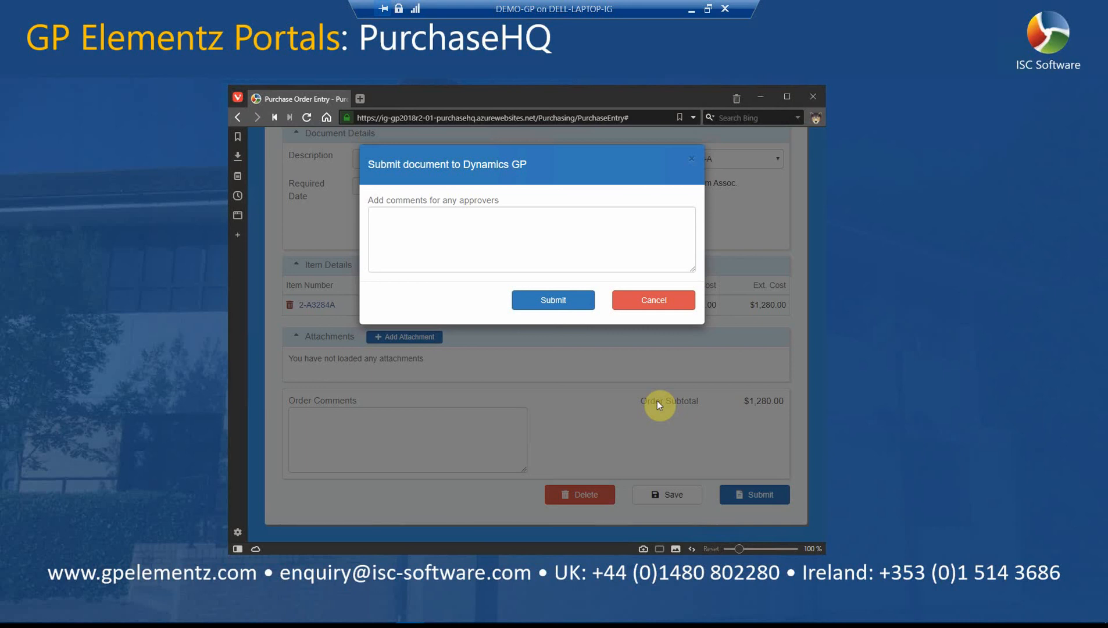
click(499, 228)
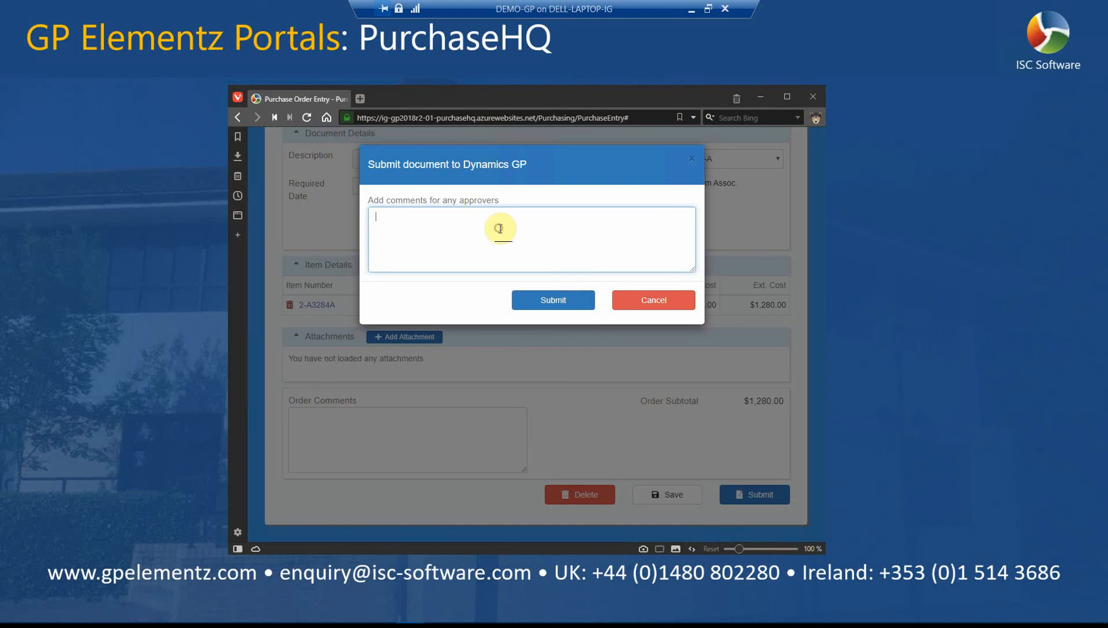
text(Please approve servers for GP upgrade.)
click(548, 301)
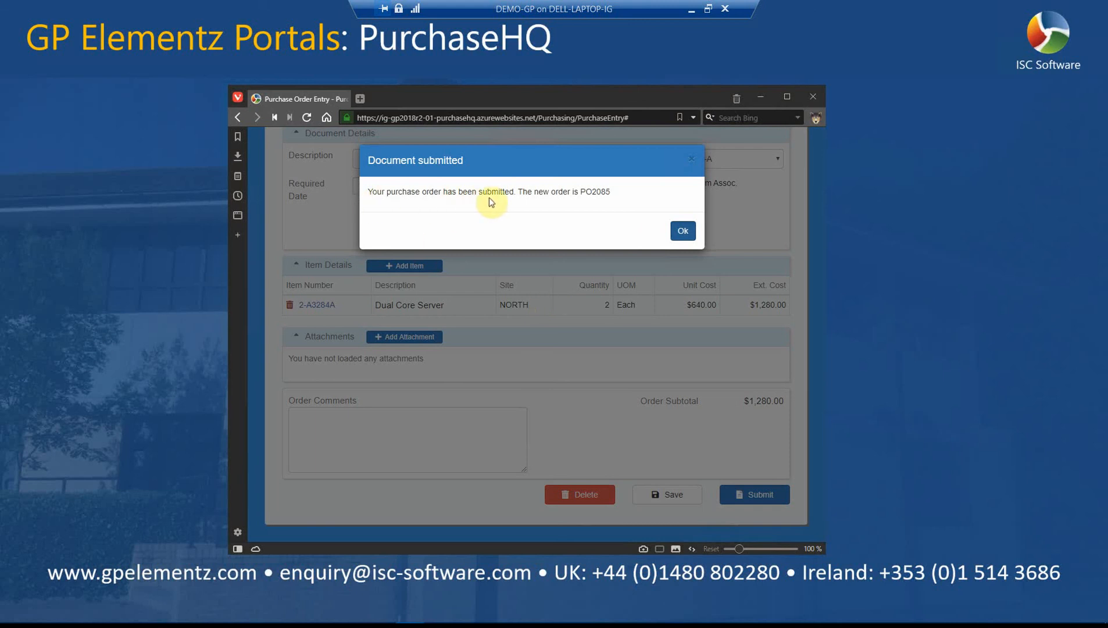
click(683, 231)
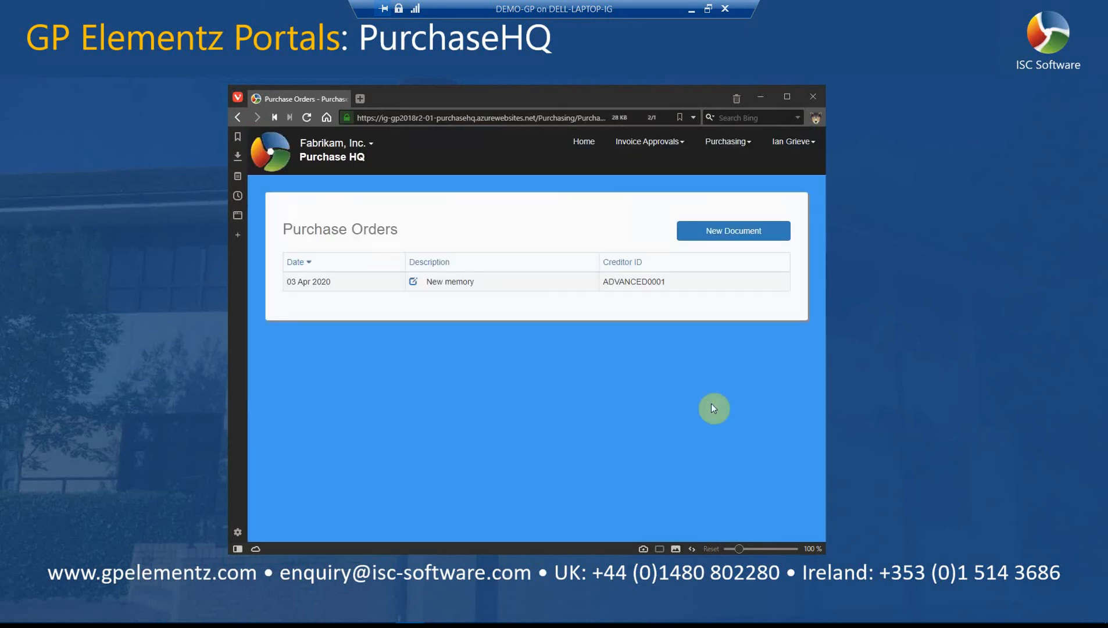